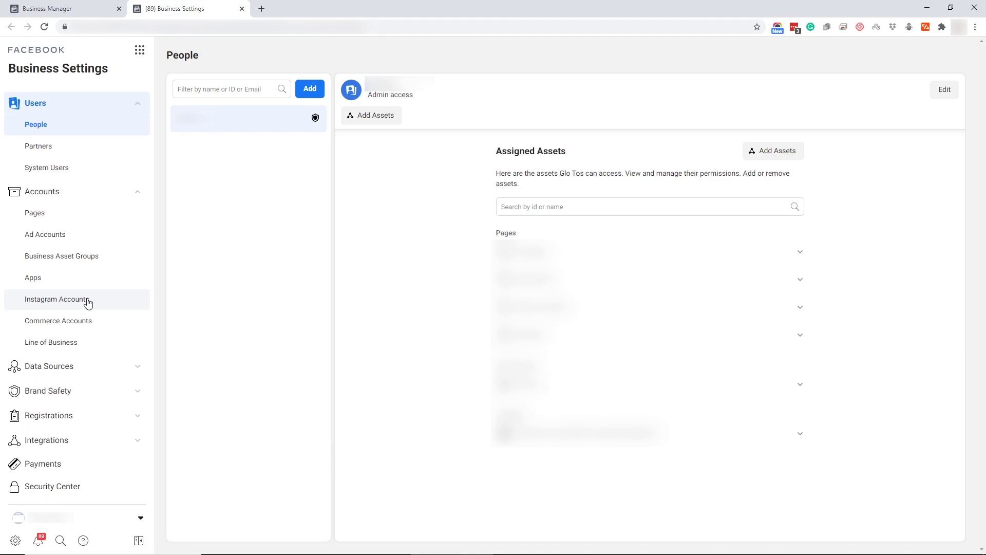
- Add a new pixel named "kloteesh" under the Pixels data source, without a website URL
{"action": "left_click", "coordinate": [124, 371]}
{"action": "left_click", "coordinate": [87, 412]}
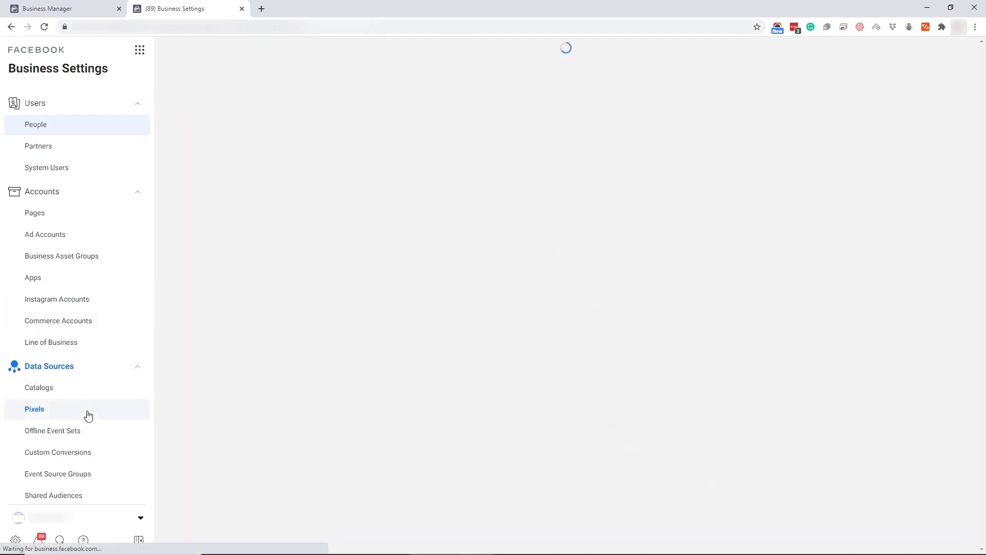
{"action": "left_click", "coordinate": [572, 284]}
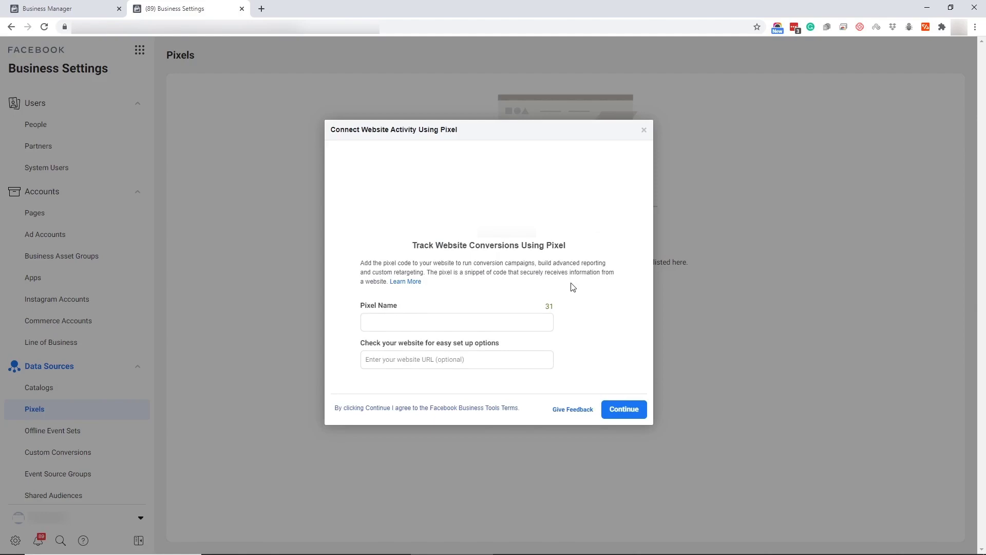
{"action": "left_click", "coordinate": [391, 322]}
{"action": "key", "text": "ctrl+v"}
{"action": "left_click", "coordinate": [422, 362]}
{"action": "left_click", "coordinate": [585, 379]}
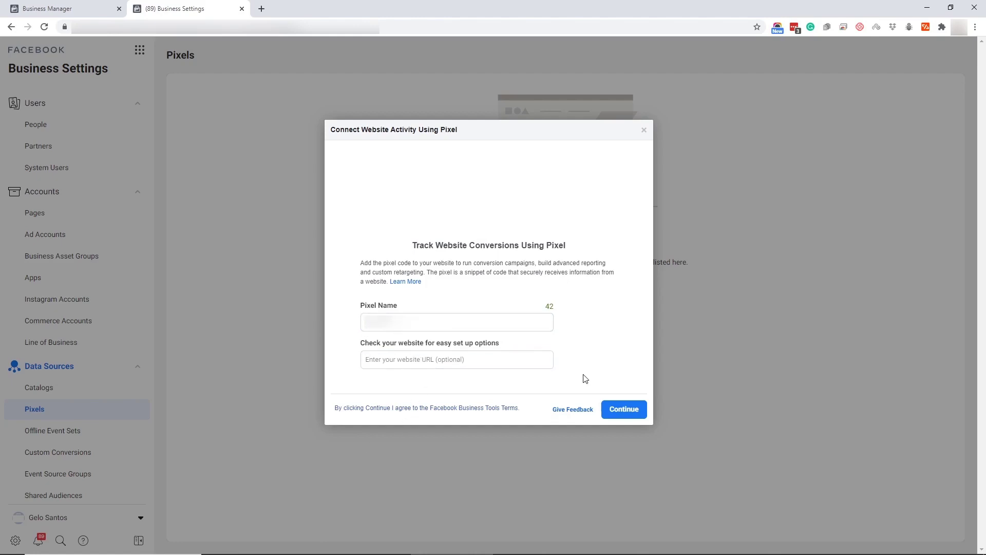
{"action": "left_click", "coordinate": [631, 414]}
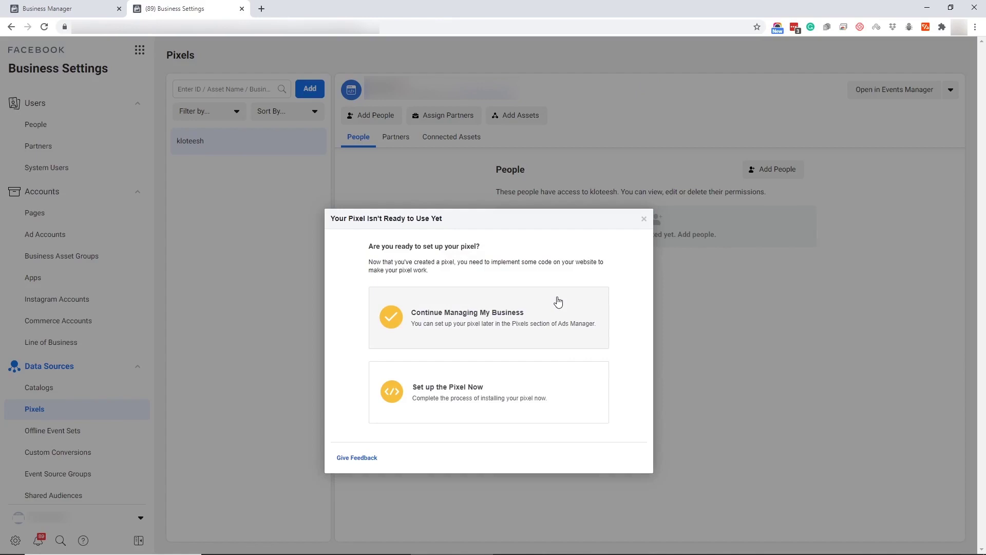
- Set up the pixel now through a partner integration, selecting WordPress as the partner
{"action": "left_click", "coordinate": [466, 406]}
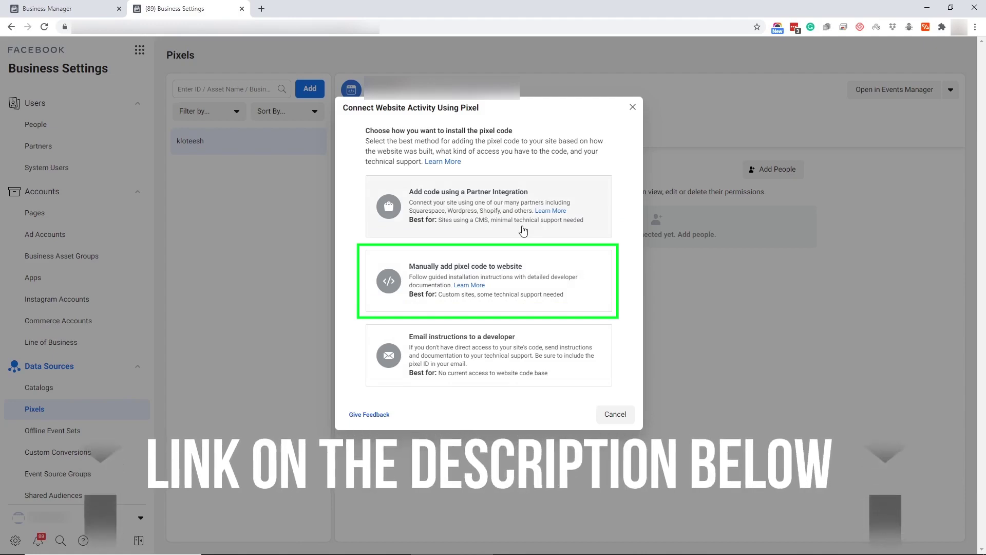
{"action": "left_click", "coordinate": [478, 195]}
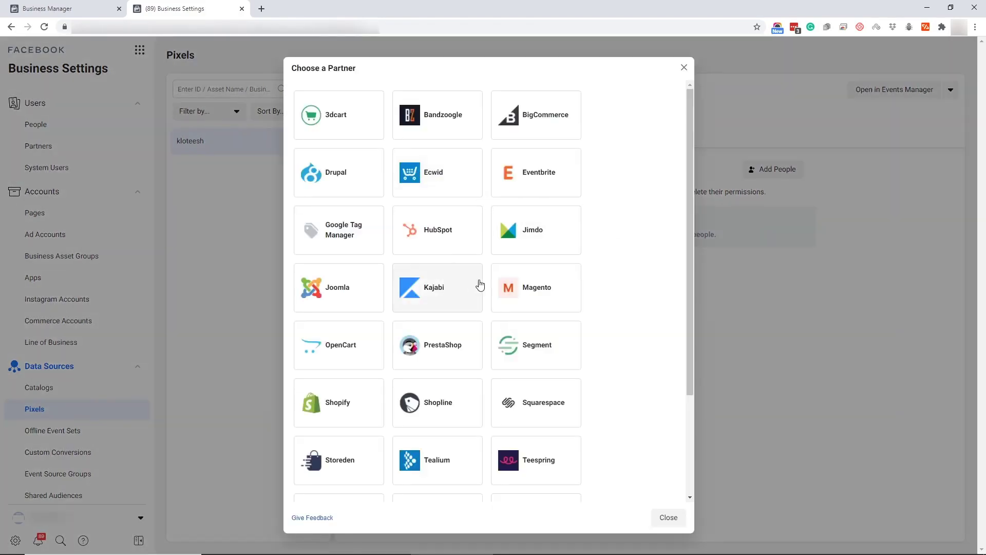
{"action": "scroll", "coordinate": [604, 278], "scroll_direction": "down", "scroll_amount": 3}
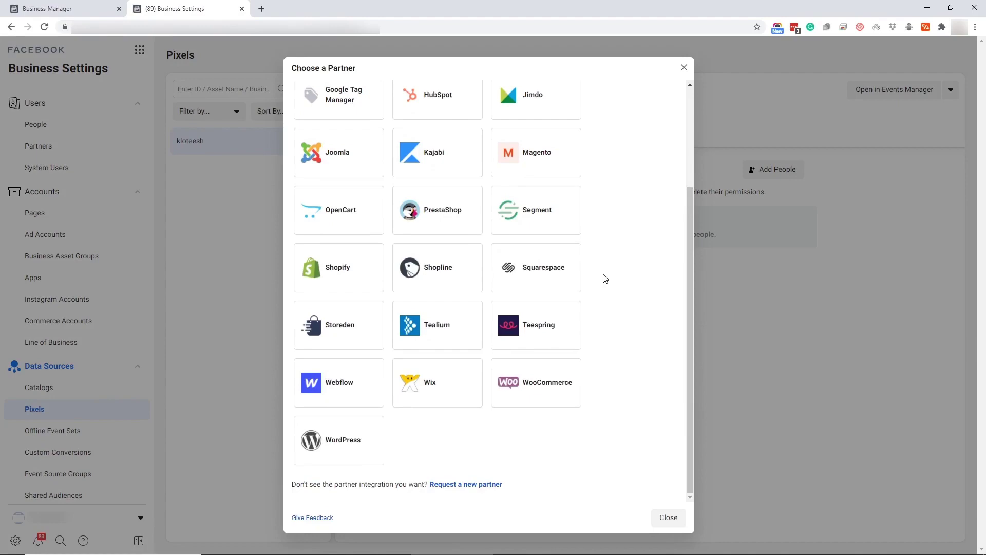
{"action": "left_click", "coordinate": [318, 441]}
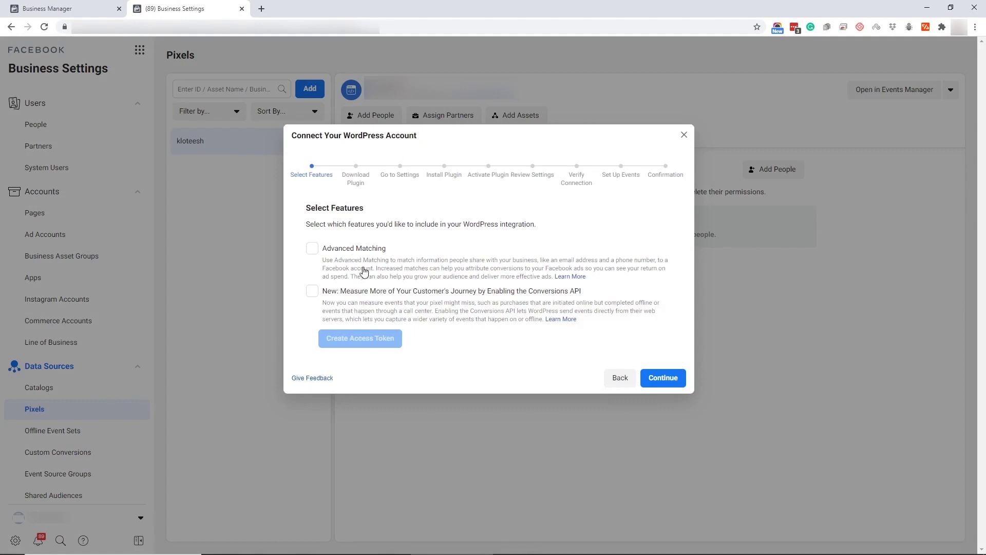
{"action": "left_click", "coordinate": [313, 251]}
{"action": "left_click", "coordinate": [312, 291]}
{"action": "left_click", "coordinate": [312, 248]}
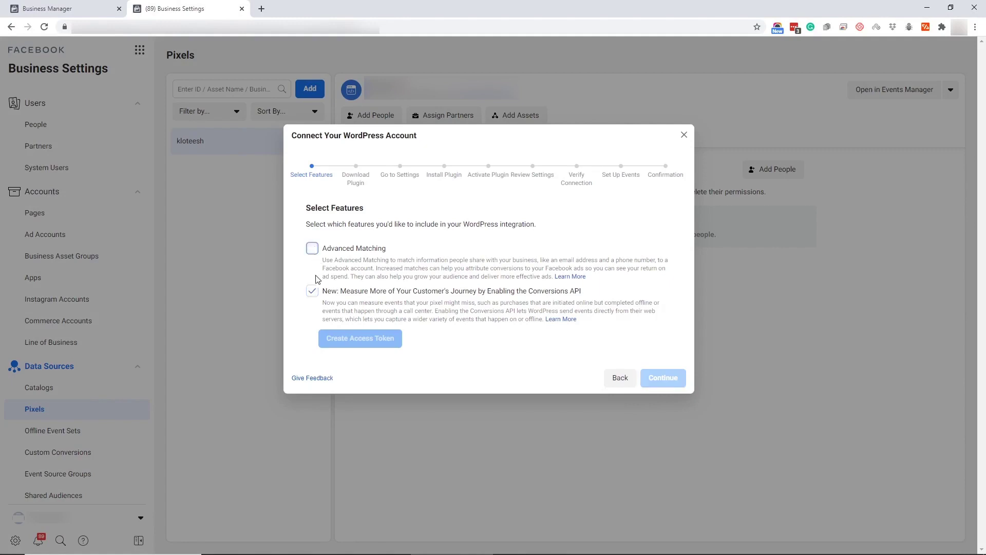
{"action": "left_click", "coordinate": [312, 292]}
{"action": "left_click", "coordinate": [312, 249]}
{"action": "left_click", "coordinate": [312, 291]}
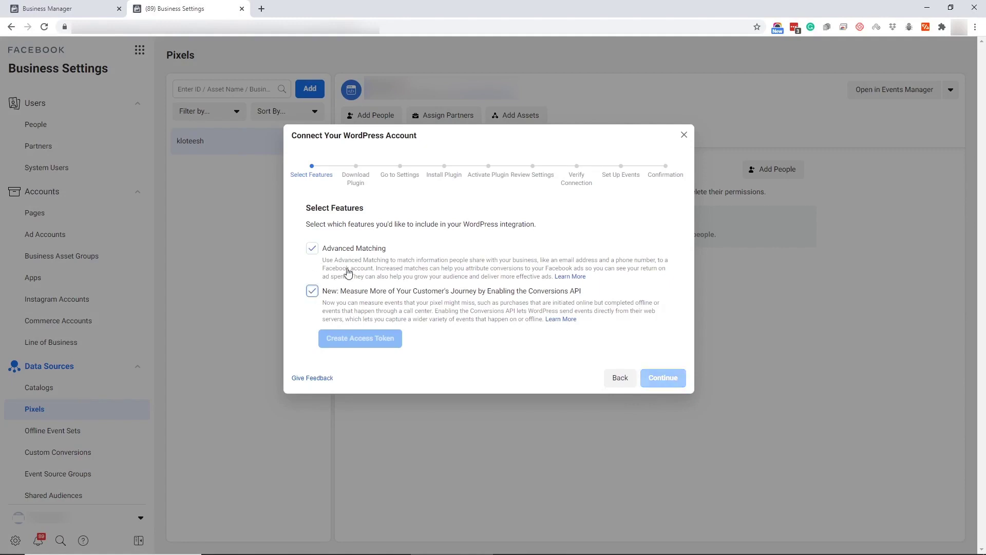
{"action": "left_click", "coordinate": [399, 248]}
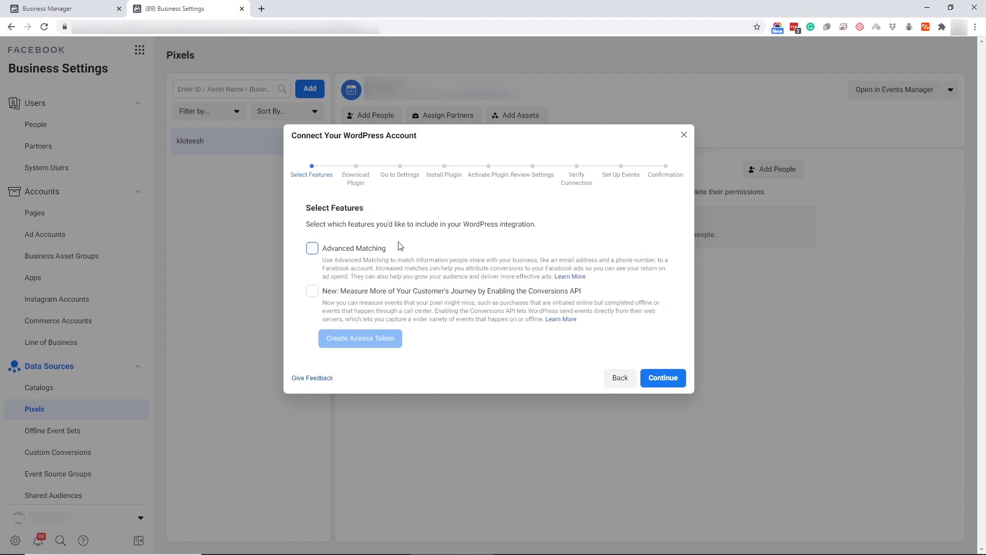
- Continue without the optional integration features and save the Facebook pixel plugin ZIP for WordPress in the Assets folder
{"action": "left_click", "coordinate": [676, 379]}
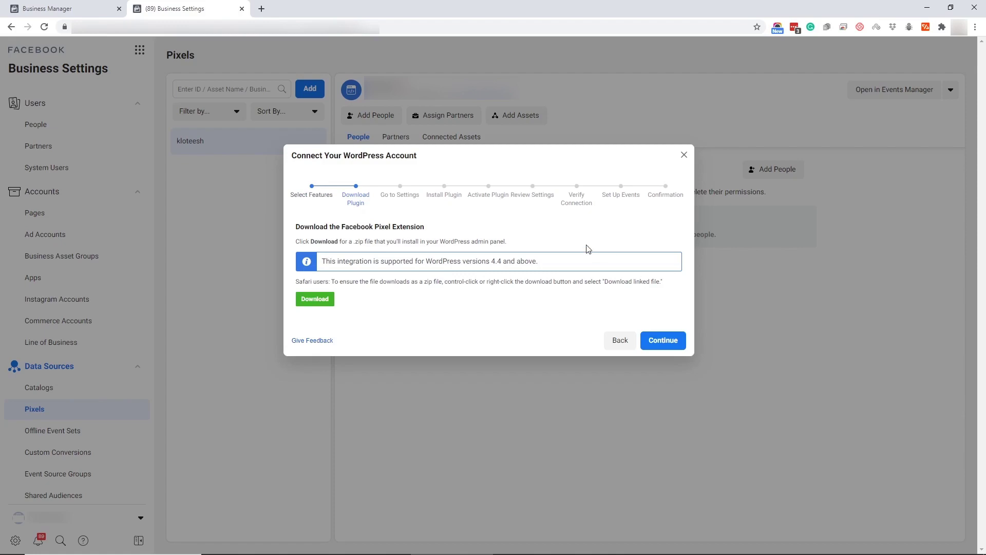
{"action": "left_click", "coordinate": [309, 303]}
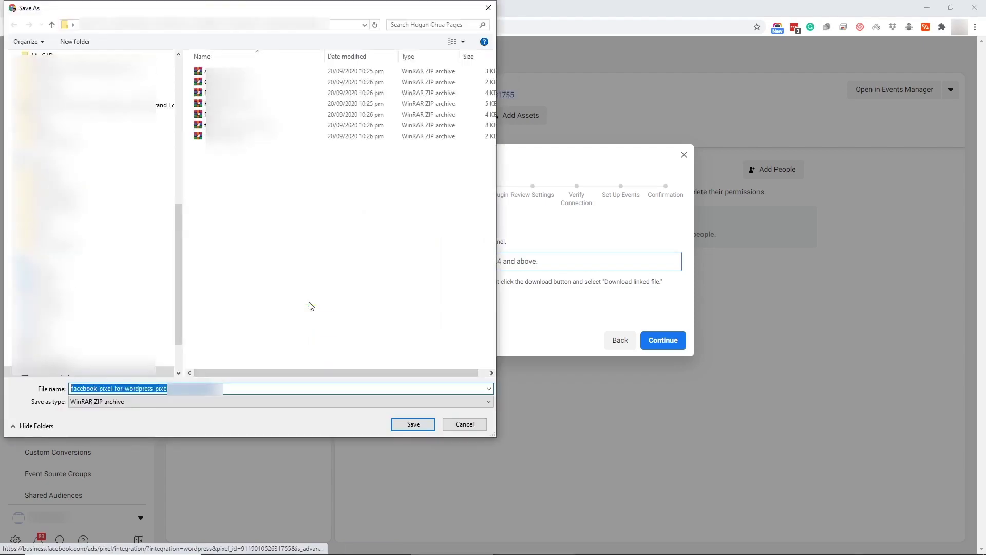
{"action": "scroll", "coordinate": [164, 308], "scroll_direction": "down", "scroll_amount": 2}
{"action": "left_click", "coordinate": [113, 323]}
{"action": "double_click", "coordinate": [247, 74]}
{"action": "double_click", "coordinate": [247, 82]}
{"action": "left_click", "coordinate": [252, 125]}
{"action": "double_click", "coordinate": [252, 125]}
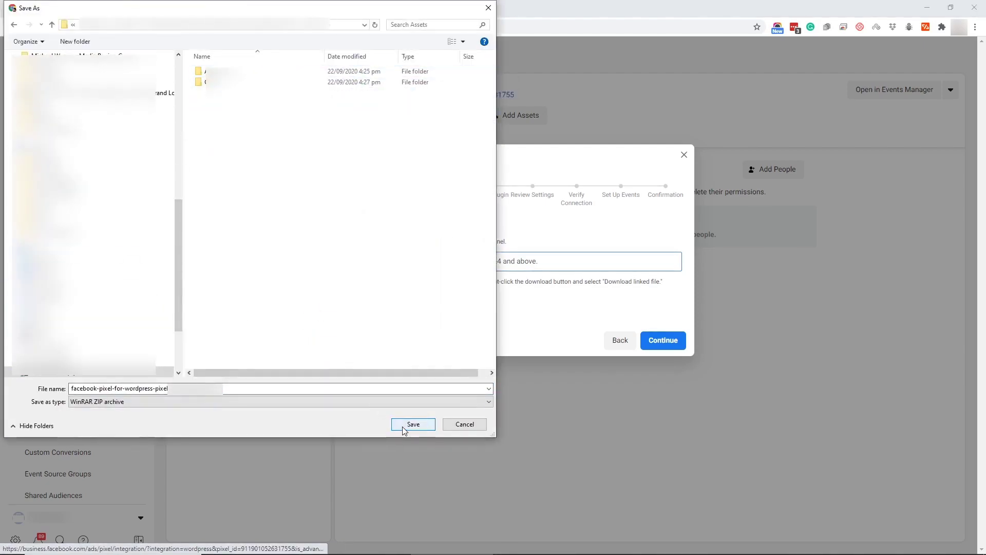
{"action": "left_click", "coordinate": [404, 426]}
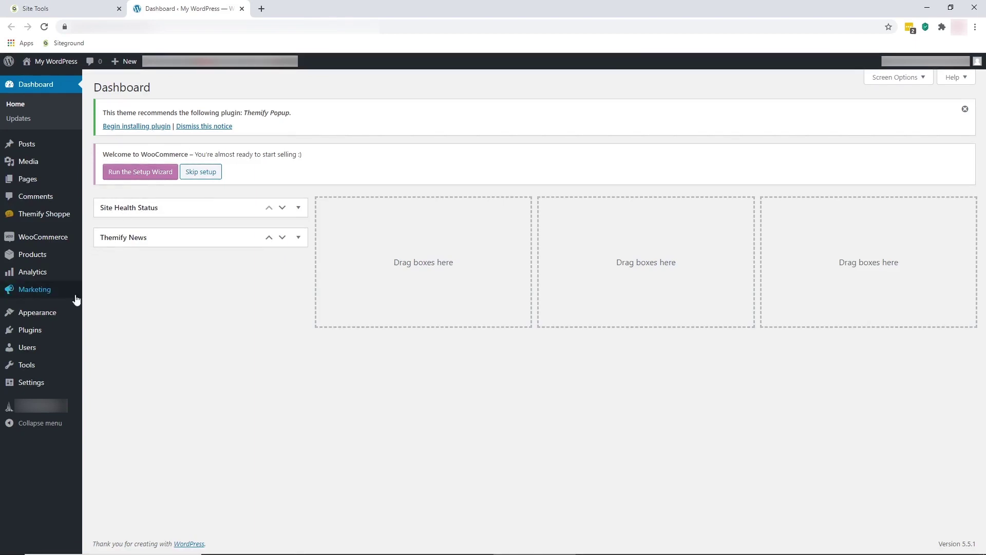
- In the WordPress admin, upload the downloaded Facebook pixel ZIP as a new plugin and install it
{"action": "mouse_move", "coordinate": [56, 332]}
{"action": "left_click", "coordinate": [102, 346]}
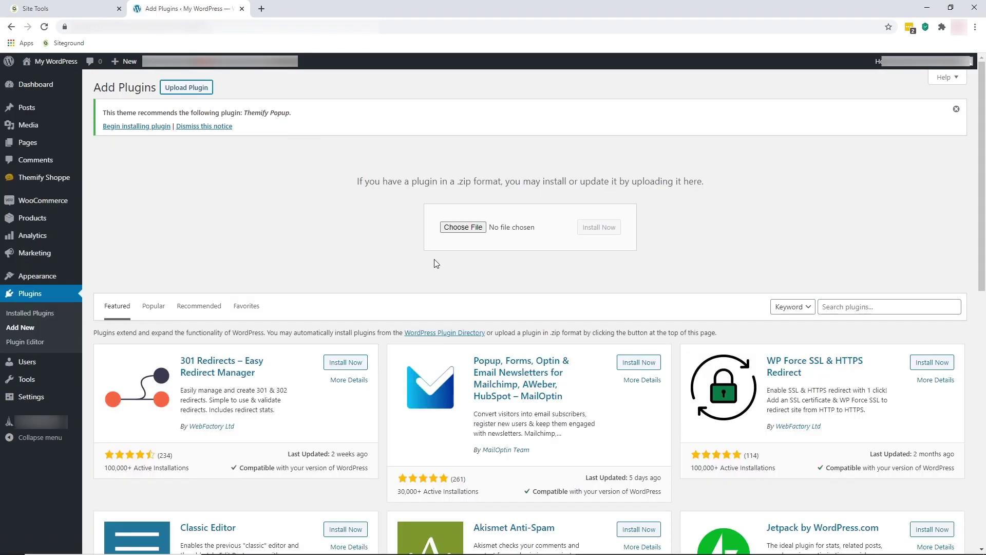
{"action": "left_click", "coordinate": [463, 227]}
{"action": "left_click", "coordinate": [46, 331]}
{"action": "left_click", "coordinate": [46, 383]}
{"action": "left_click", "coordinate": [360, 92]}
{"action": "left_click", "coordinate": [413, 424]}
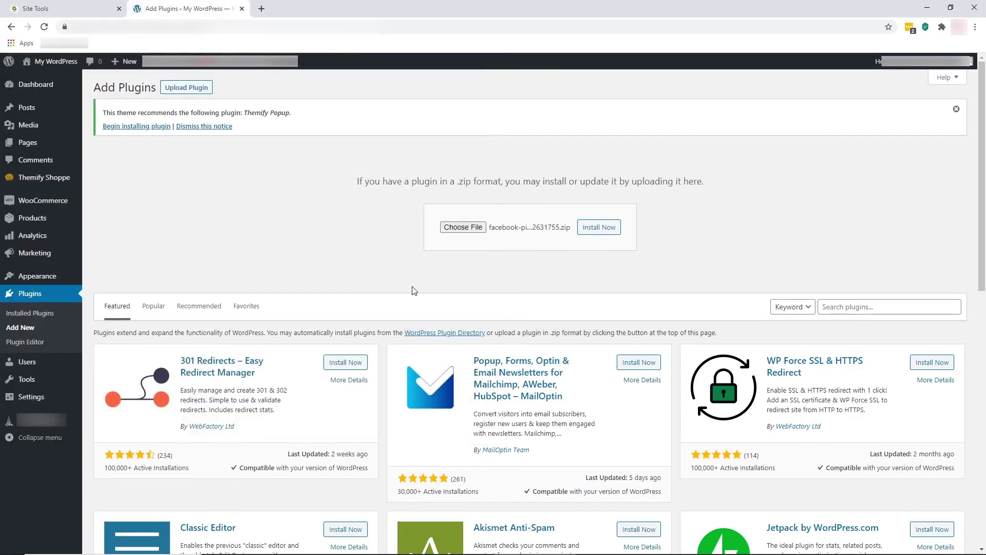
{"action": "left_click", "coordinate": [583, 235]}
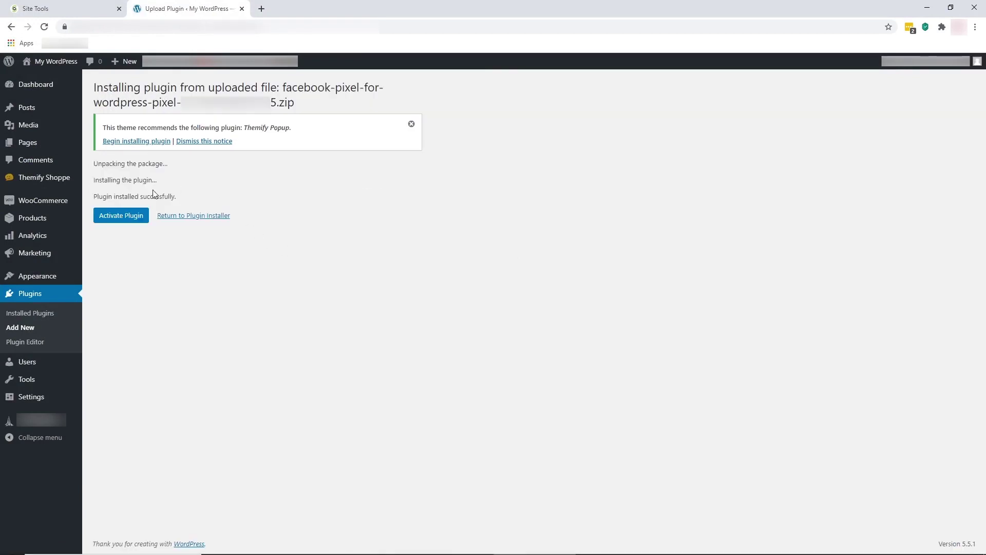
- Activate the installed plugin and save its Facebook Pixel settings
{"action": "left_click", "coordinate": [135, 217]}
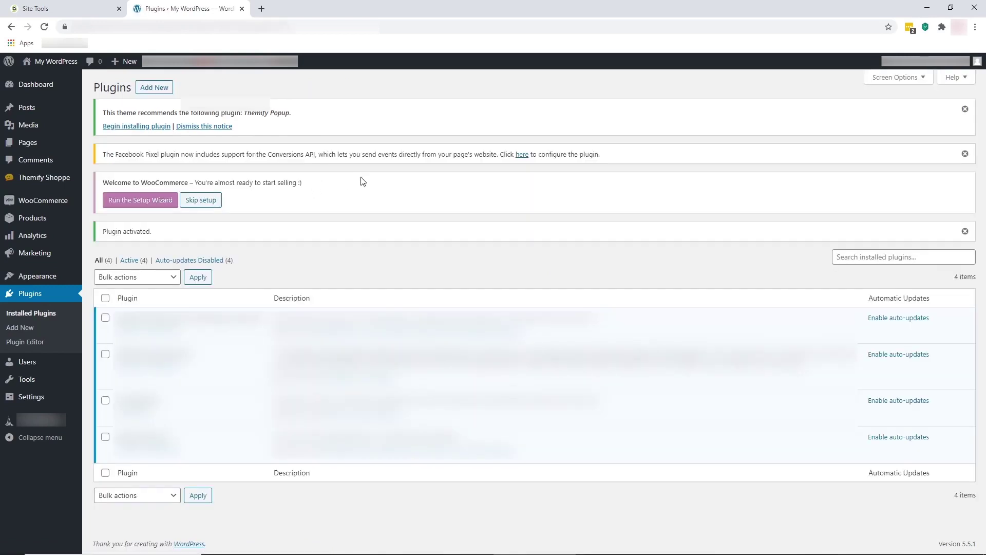
{"action": "left_click", "coordinate": [521, 157]}
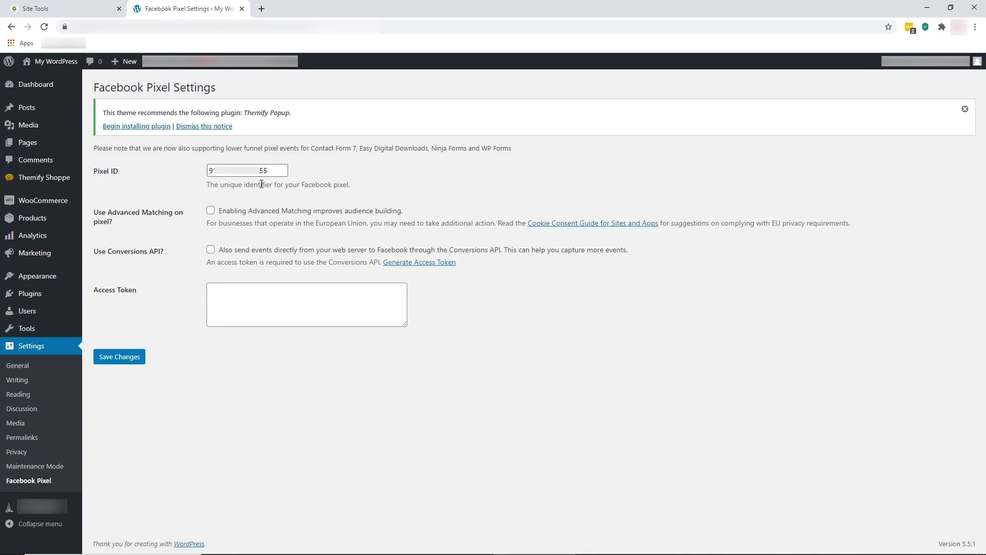
{"action": "left_click", "coordinate": [129, 357]}
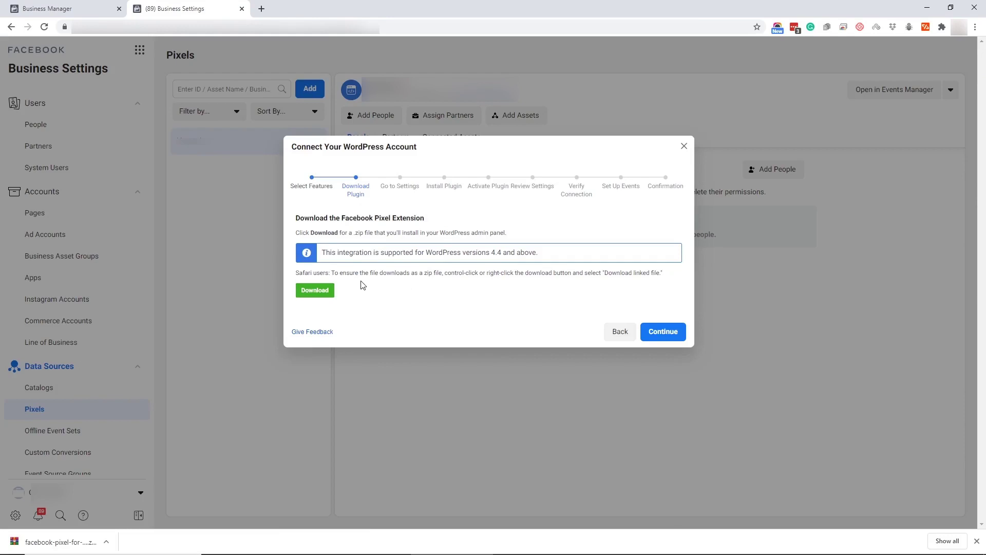
- Back in Facebook Business Settings, advance to connection verification, send test traffic to the store's website URL and return to the setup
{"action": "left_click", "coordinate": [663, 334]}
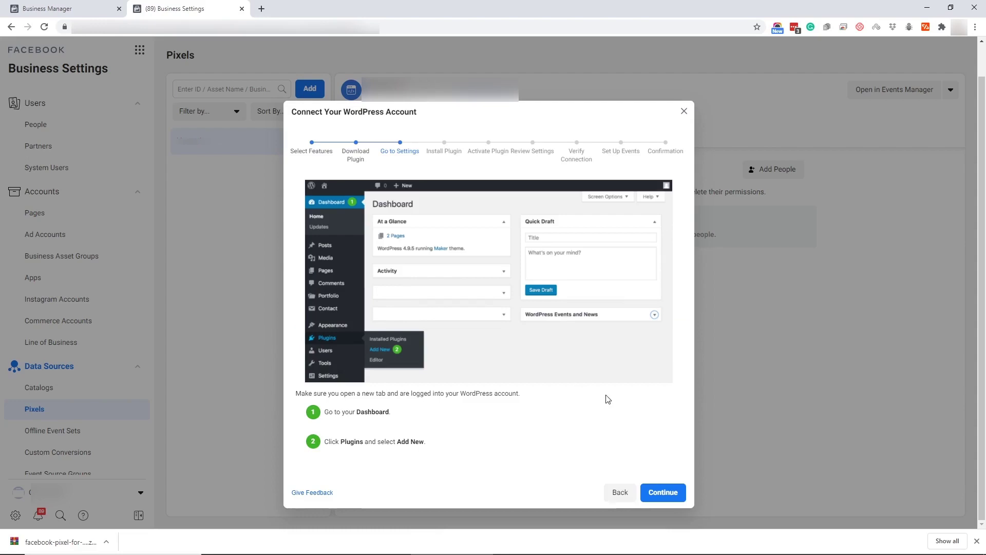
{"action": "left_click", "coordinate": [662, 492]}
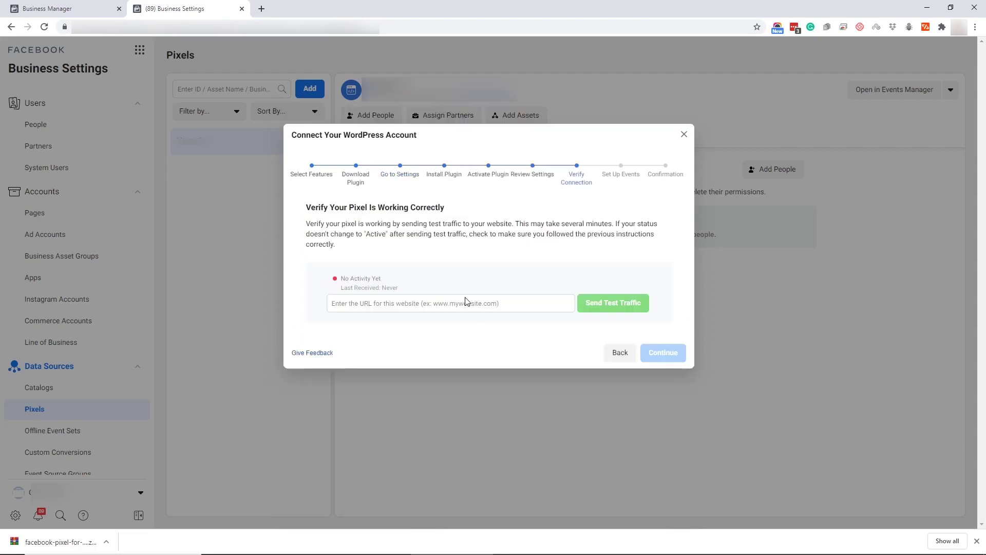
{"action": "left_click", "coordinate": [421, 303]}
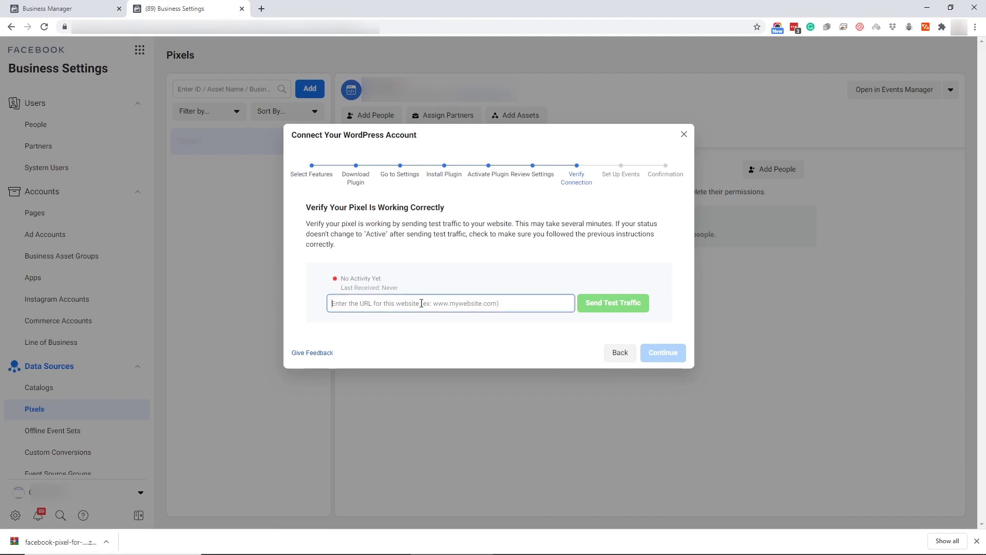
{"action": "type", "text": "www."}
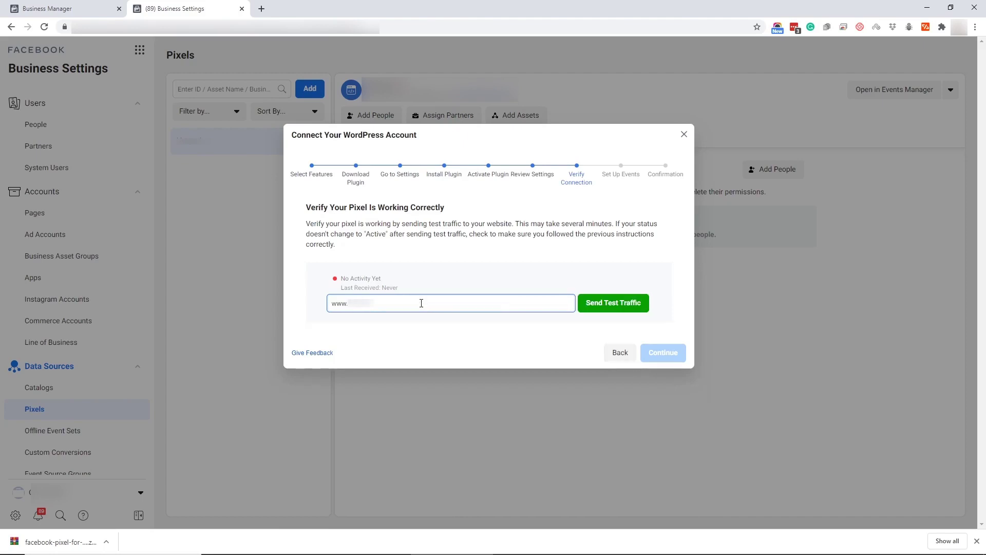
{"action": "type", "text": ".com"}
{"action": "left_click", "coordinate": [616, 303]}
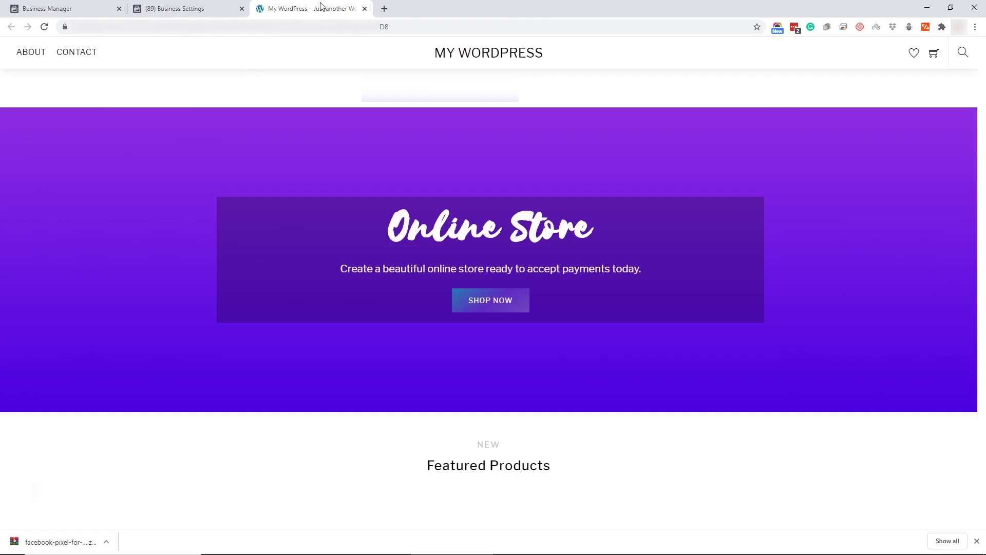
{"action": "left_click", "coordinate": [200, 7]}
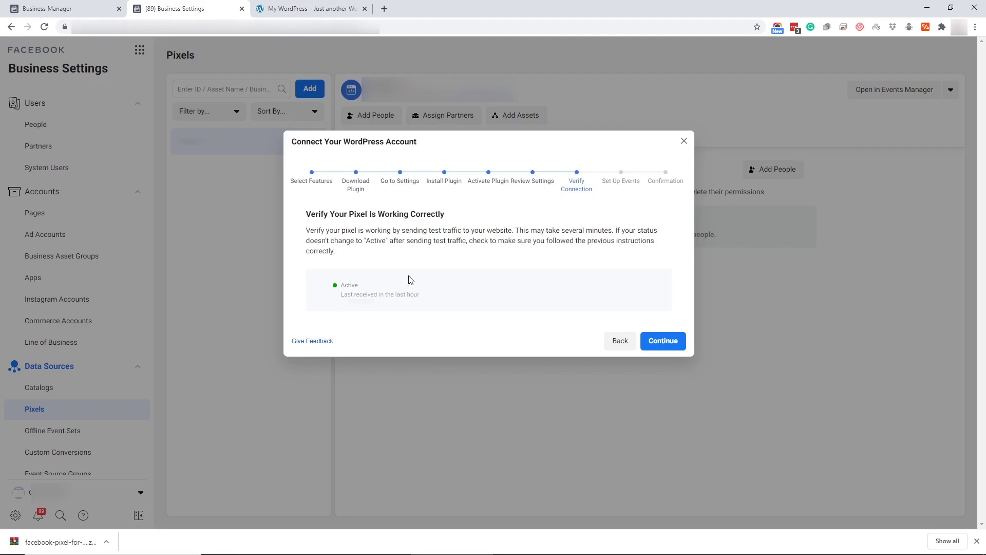
- Finish the WordPress pixel setup without adding events and close it
{"action": "left_click", "coordinate": [666, 341]}
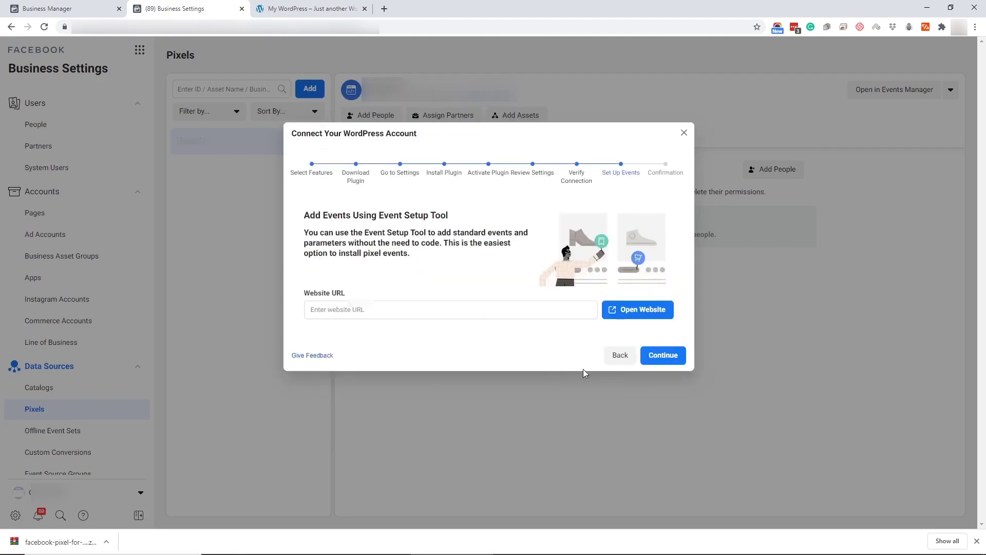
{"action": "left_click", "coordinate": [674, 359]}
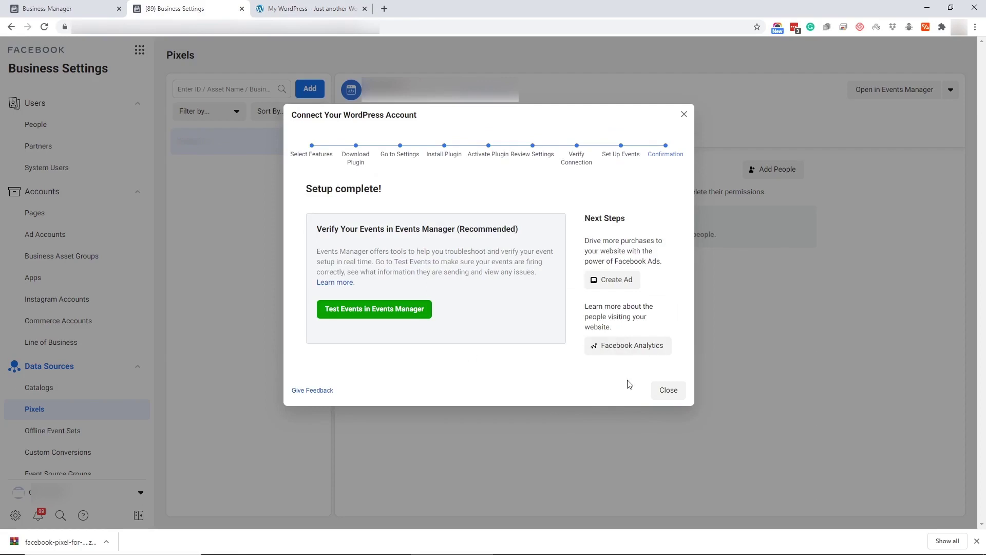
{"action": "left_click", "coordinate": [663, 396]}
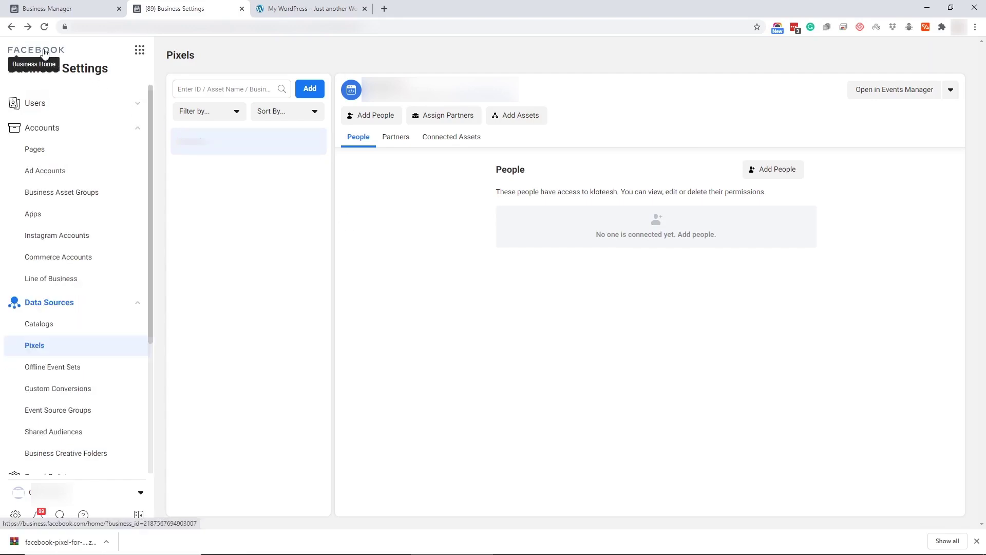
- Open Audiences from Business Manager and start a custom audience with Website as its source
{"action": "left_click", "coordinate": [66, 62]}
{"action": "mouse_move", "coordinate": [54, 52]}
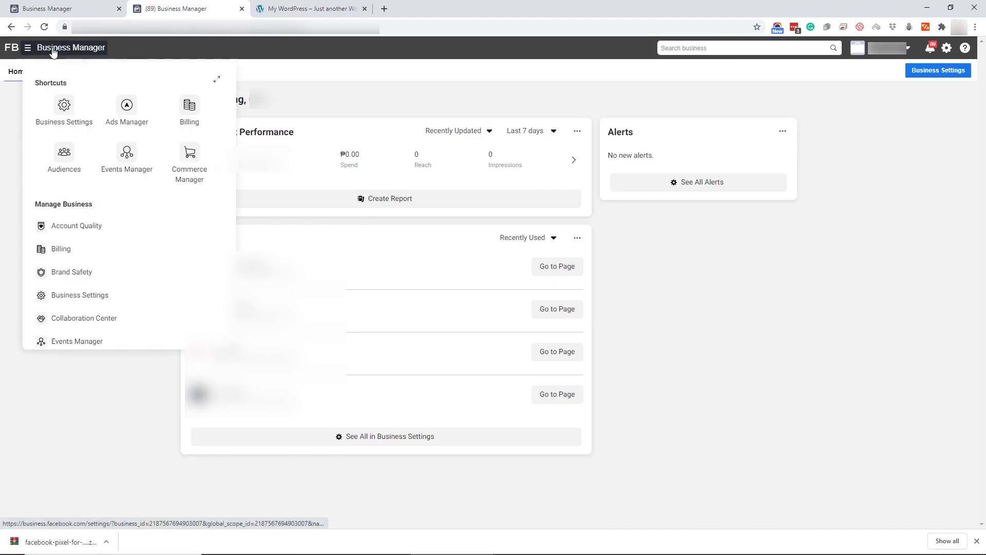
{"action": "left_click", "coordinate": [70, 165]}
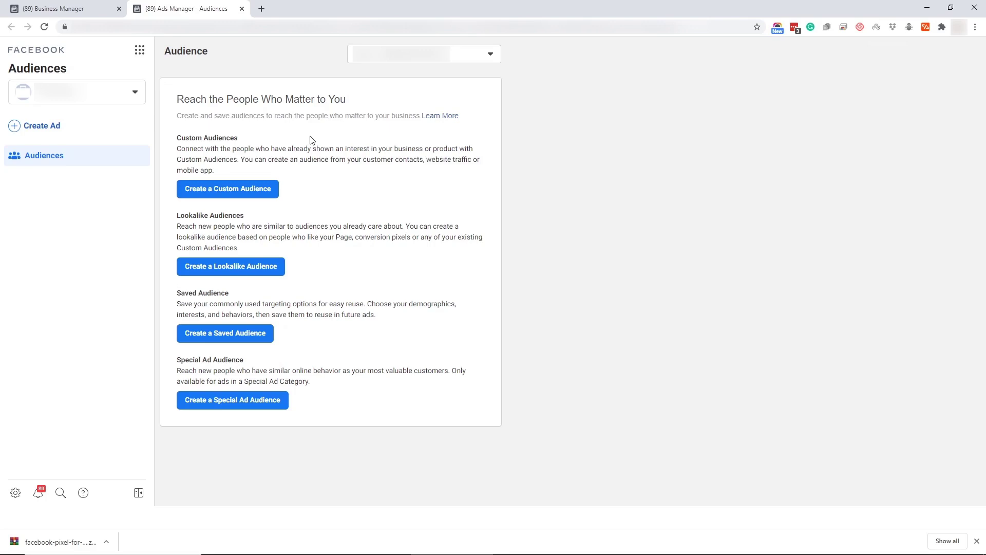
{"action": "left_click", "coordinate": [215, 190]}
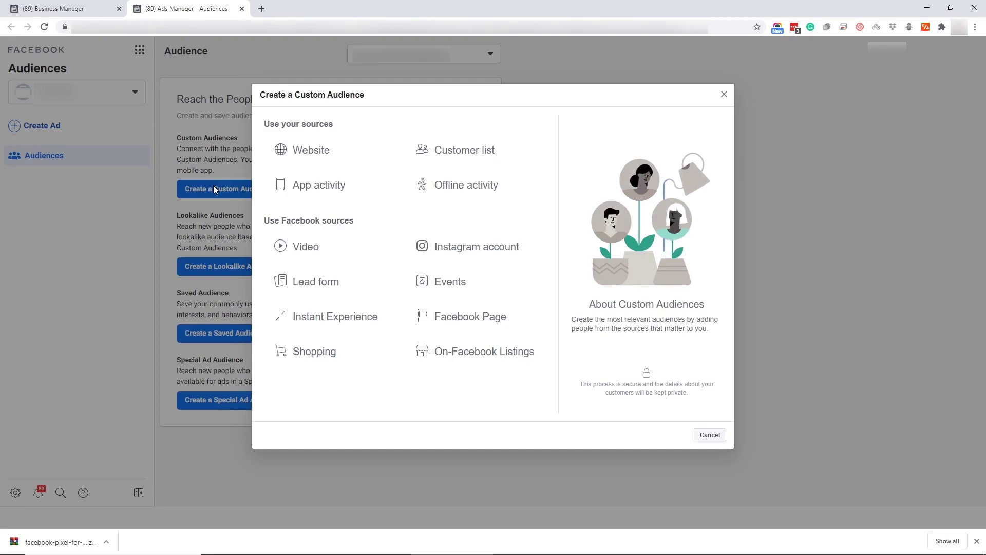
{"action": "left_click", "coordinate": [311, 156]}
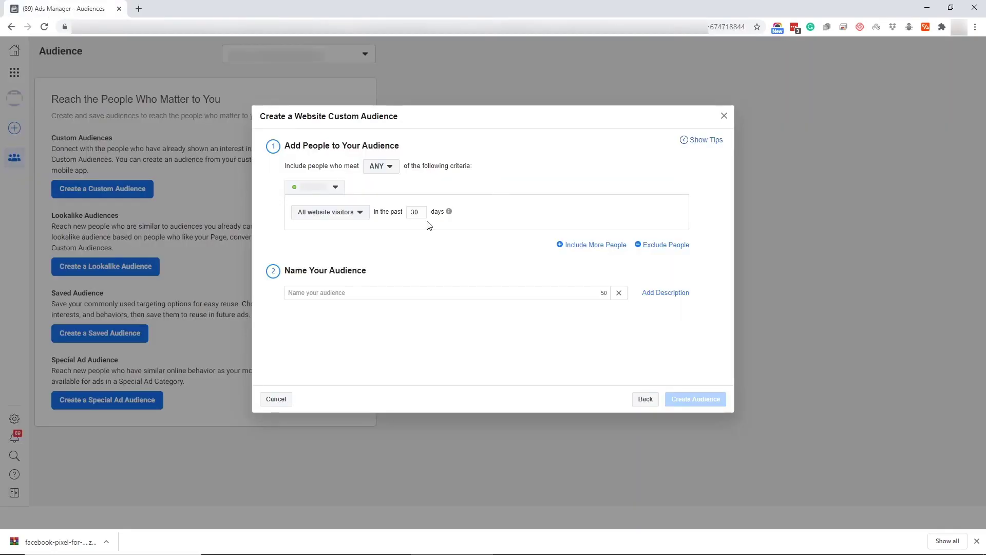
- Create the audience from the connected pixel for all website visitors, named with the brand followed by "web visitors"
{"action": "left_click", "coordinate": [314, 188]}
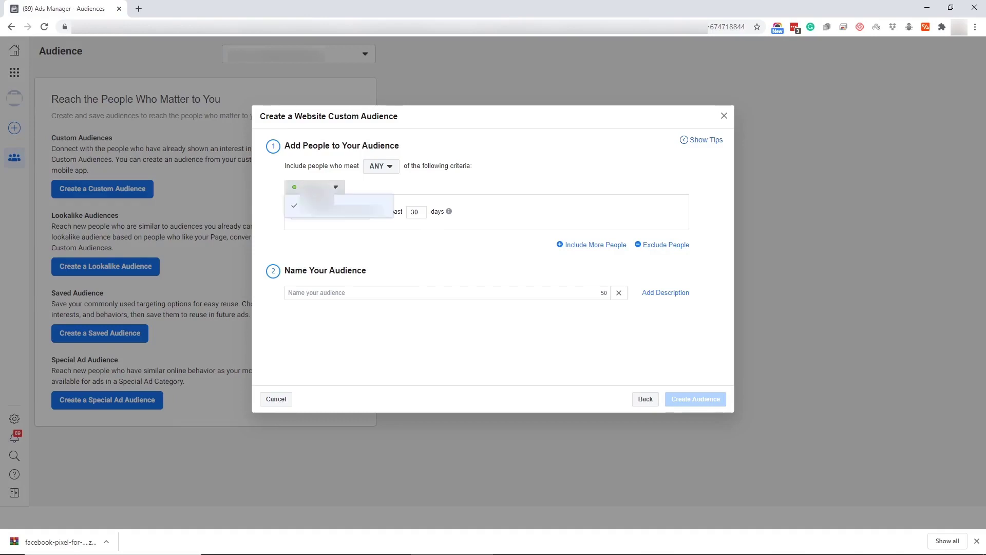
{"action": "left_click", "coordinate": [367, 205]}
{"action": "left_click", "coordinate": [337, 213]}
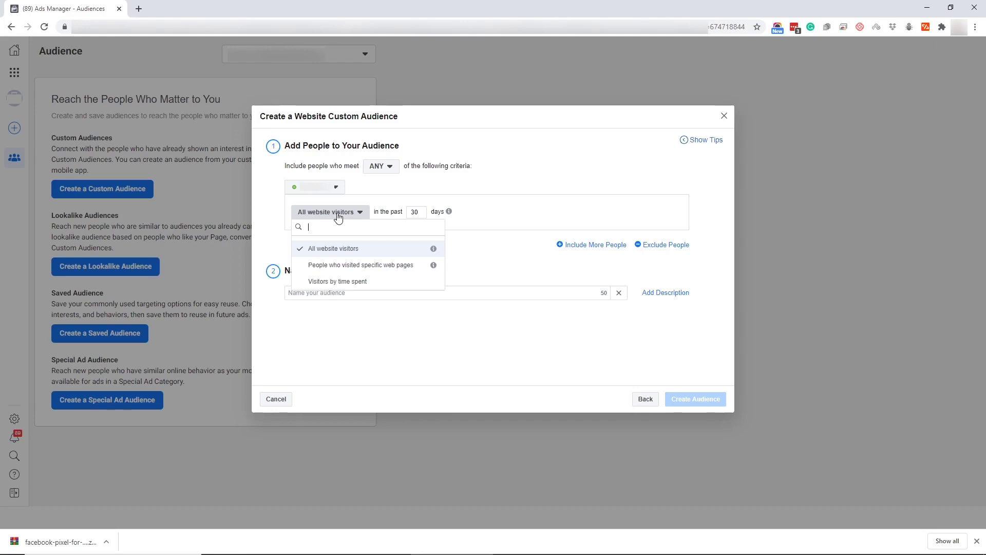
{"action": "left_click", "coordinate": [345, 250]}
{"action": "left_click", "coordinate": [352, 292]}
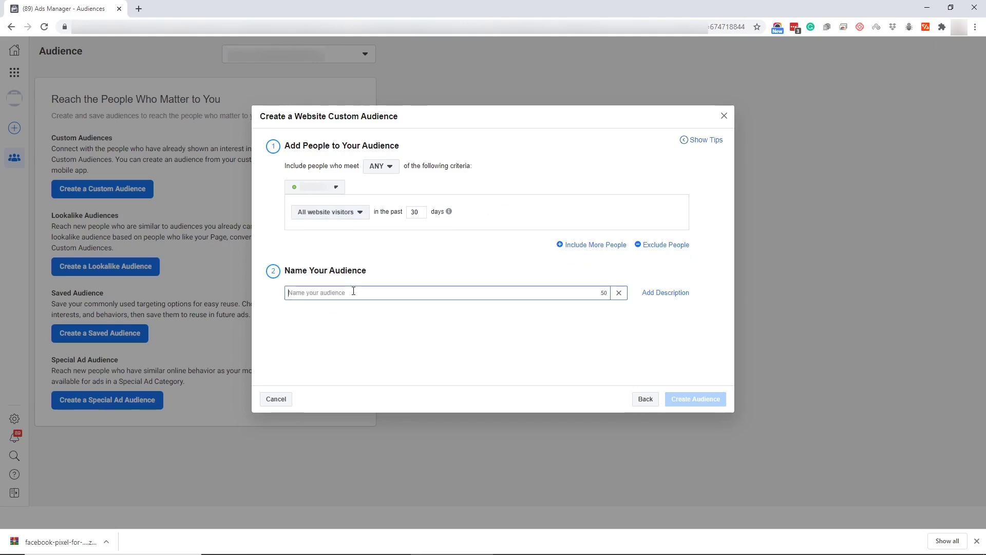
{"action": "key", "text": "ctrl+v"}
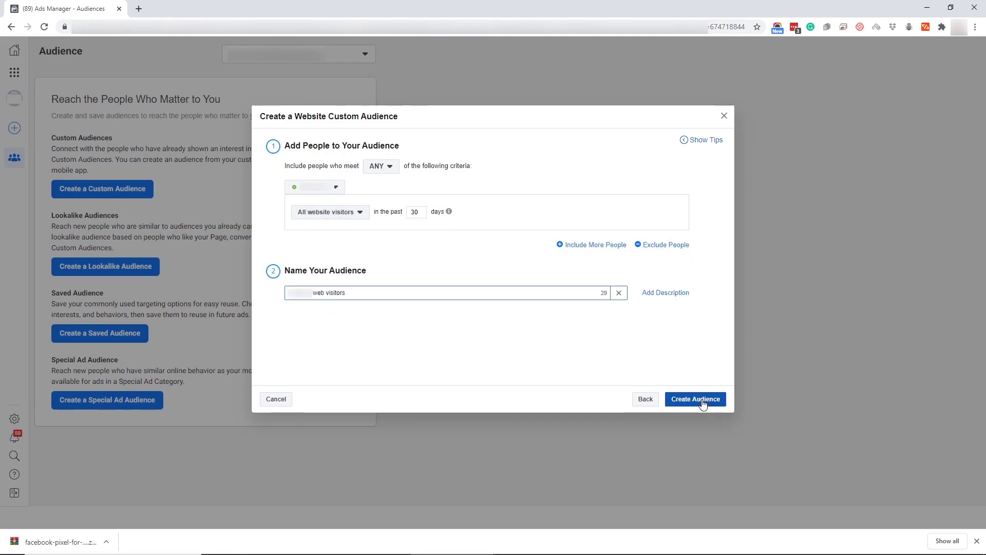
{"action": "left_click", "coordinate": [703, 404]}
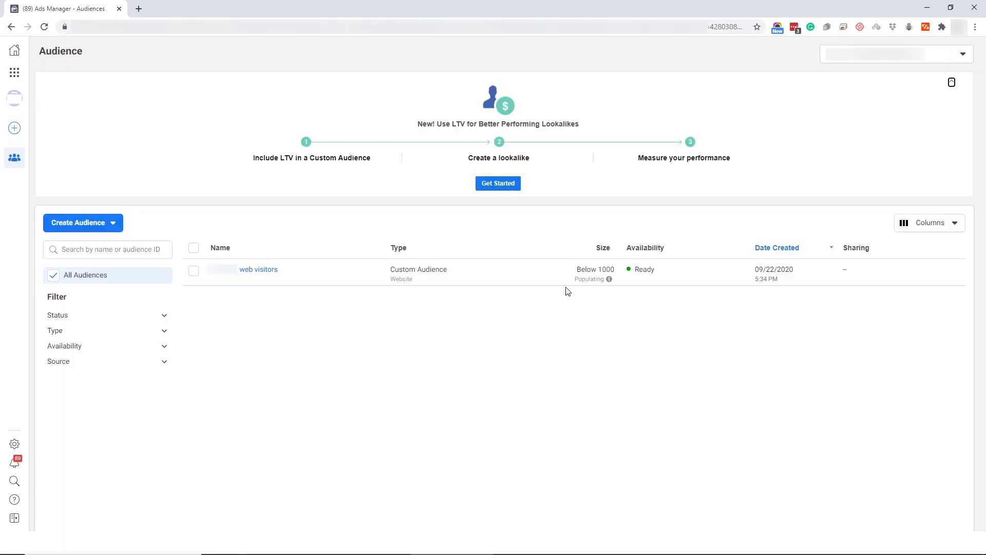